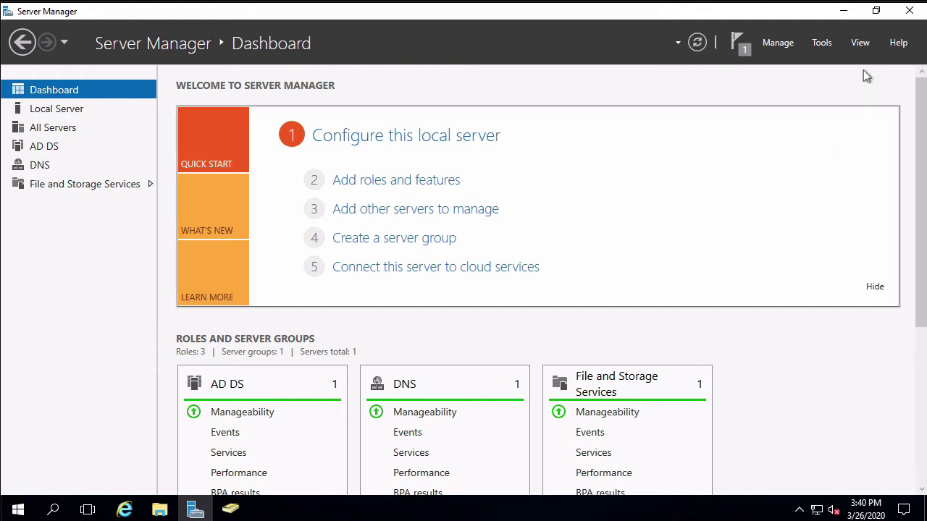
Step: Launch Windows Server Backup from Tools and start a one-time local backup
{"action": "left_click", "coordinate": [826, 51]}
{"action": "scroll", "coordinate": [805, 258], "scroll_direction": "up", "scroll_amount": 1}
{"action": "scroll", "coordinate": [794, 259], "scroll_direction": "down", "scroll_amount": 3}
{"action": "left_click", "coordinate": [756, 485]}
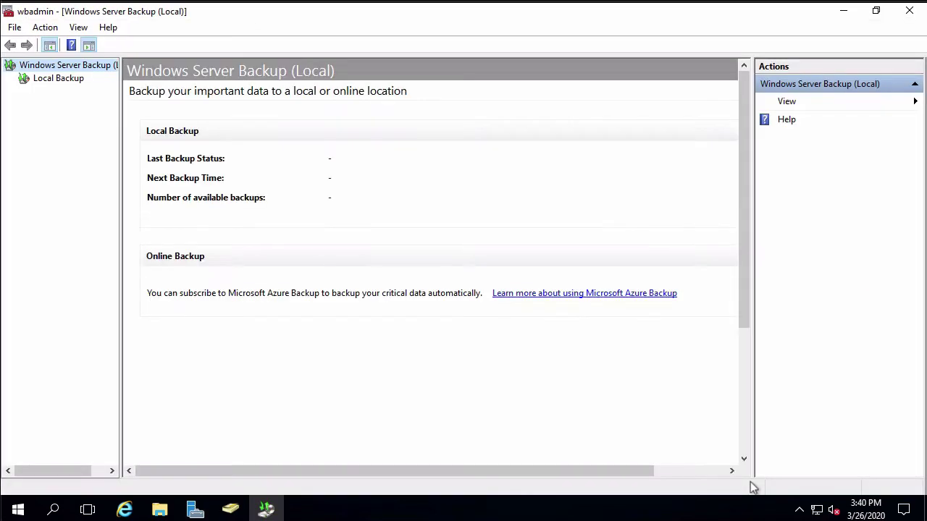
{"action": "left_click", "coordinate": [58, 79]}
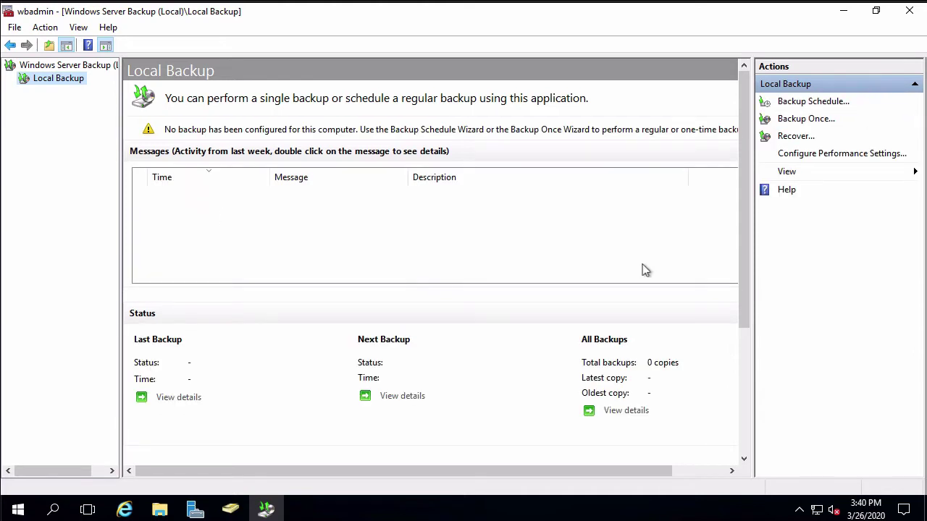
{"action": "left_click", "coordinate": [810, 123]}
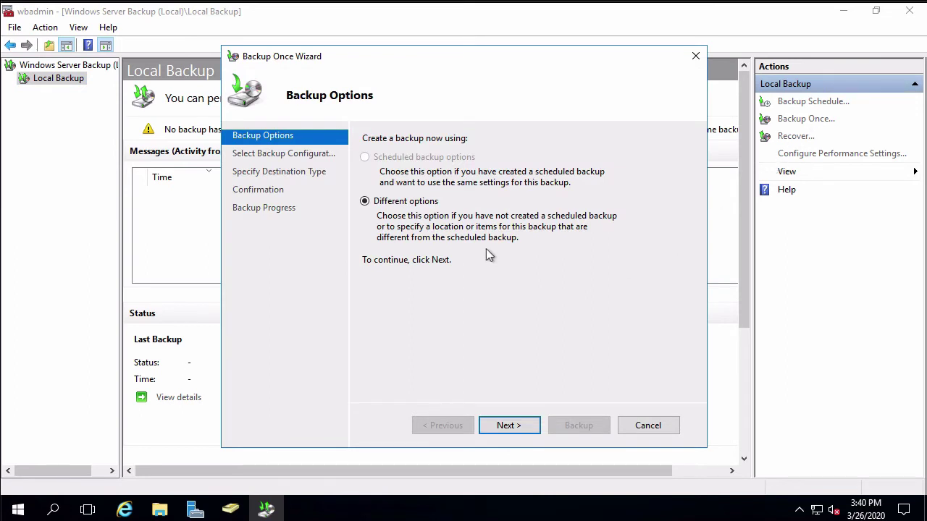
Step: Choose a custom backup of only System state, saved to local drive Backups (E:)
{"action": "left_click", "coordinate": [518, 429]}
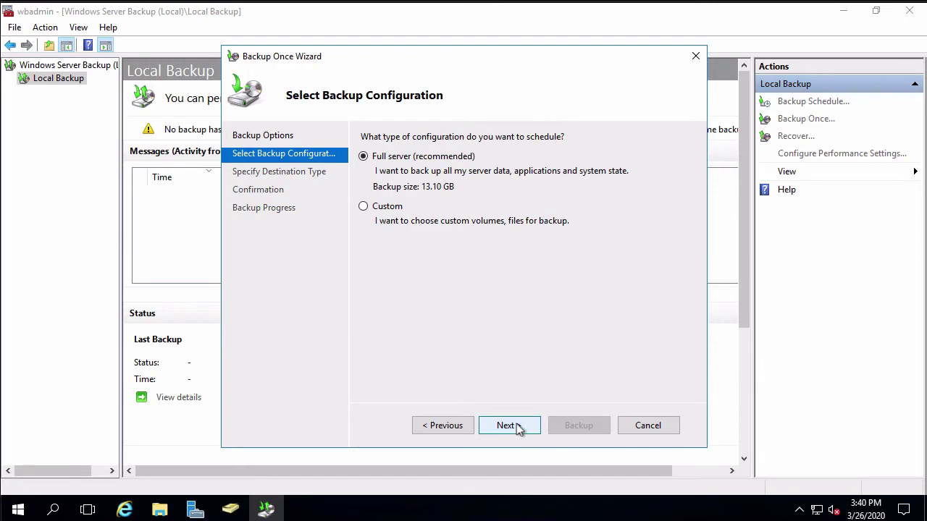
{"action": "left_click", "coordinate": [369, 208]}
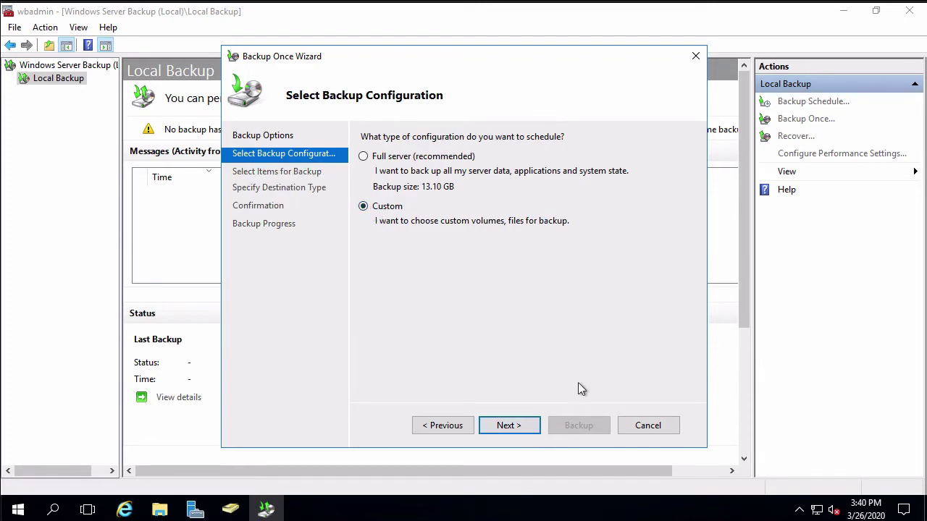
{"action": "left_click", "coordinate": [519, 426]}
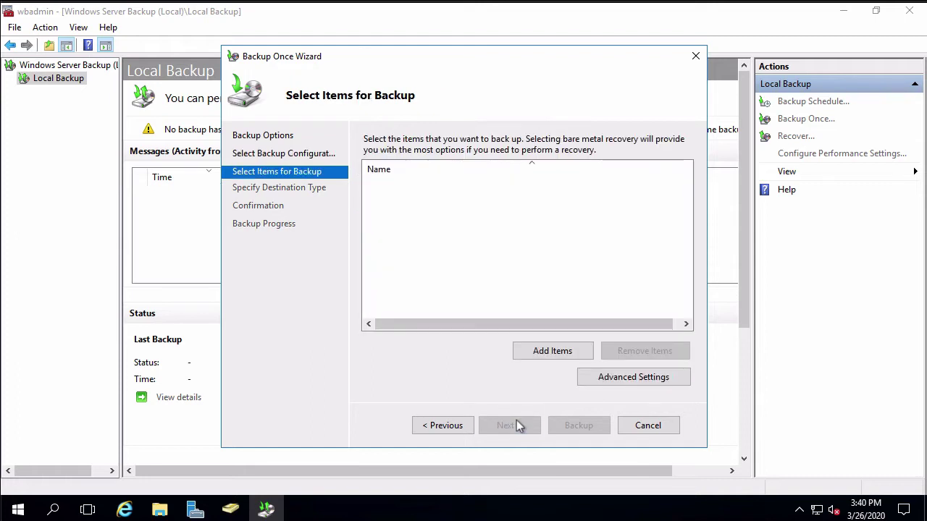
{"action": "left_click", "coordinate": [543, 353]}
{"action": "left_click", "coordinate": [296, 204]}
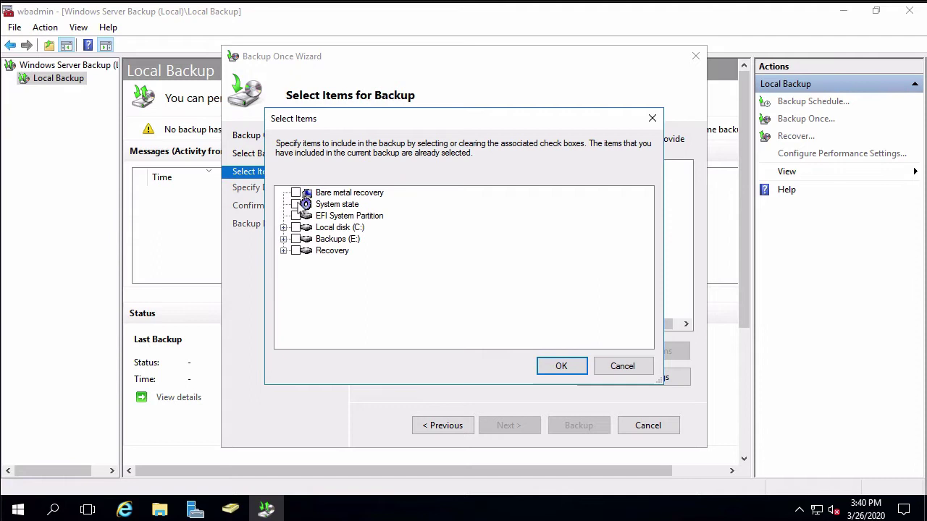
{"action": "left_click", "coordinate": [567, 366]}
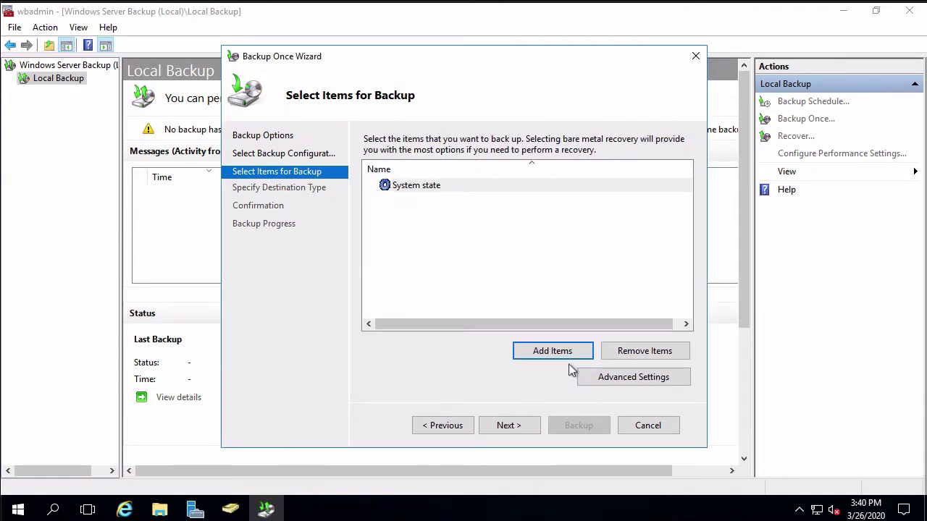
{"action": "left_click", "coordinate": [500, 428]}
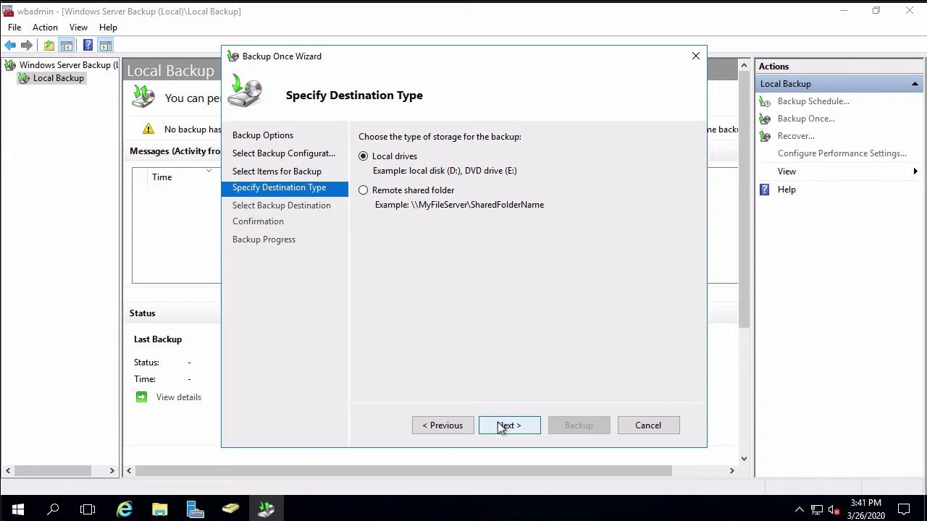
{"action": "left_click", "coordinate": [506, 425]}
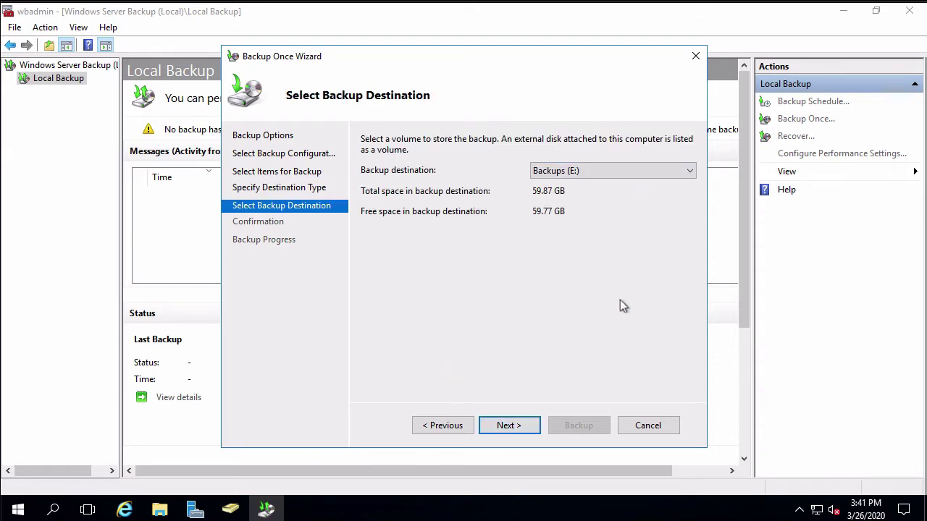
{"action": "left_click", "coordinate": [507, 426]}
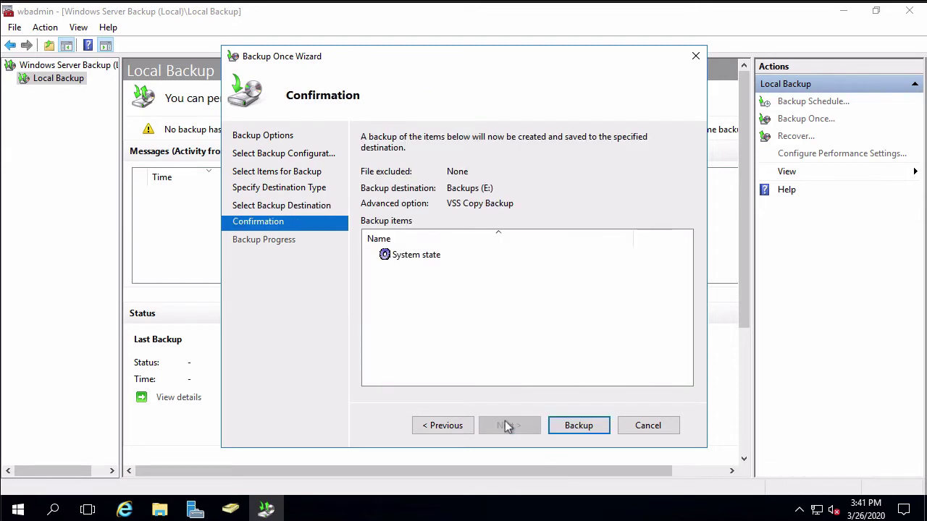
Step: Run the system state backup to E: and close the wizard after 8.23 GB transfers
{"action": "left_click", "coordinate": [574, 426]}
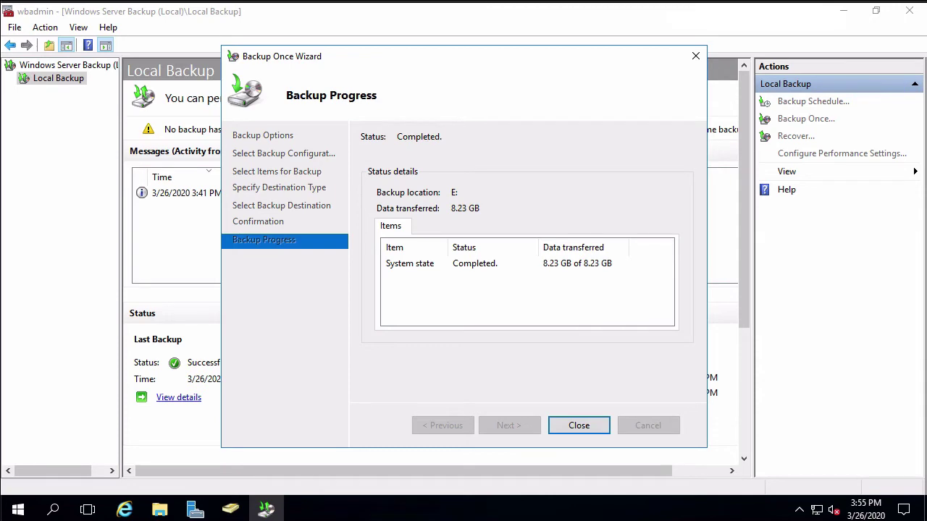
{"action": "left_click", "coordinate": [577, 426]}
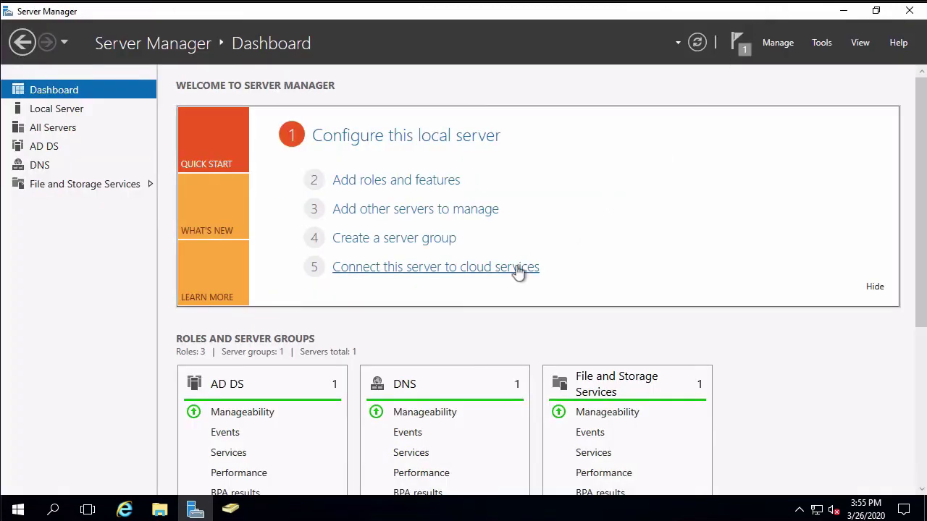
Step: Check the Test-Restore OU's Original USN, 27582, in its Properties Object tab
{"action": "left_click", "coordinate": [232, 509]}
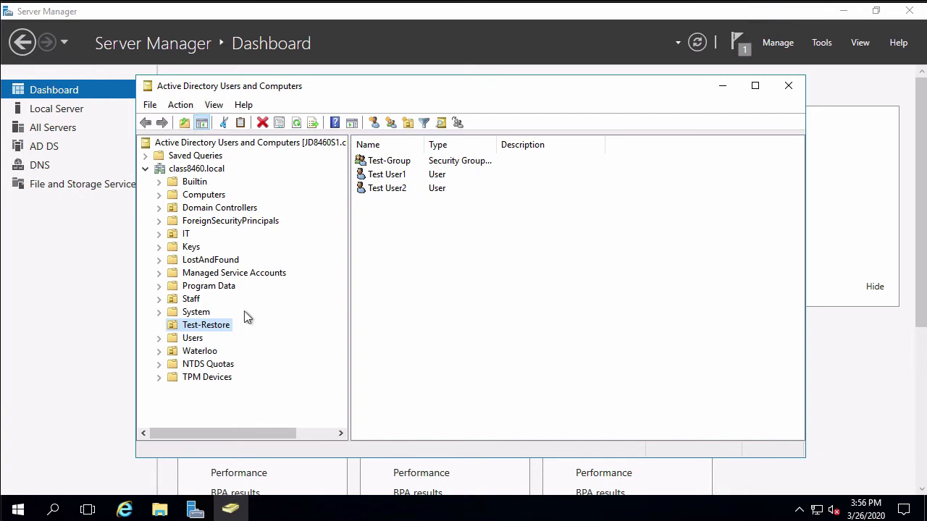
{"action": "right_click", "coordinate": [226, 327]}
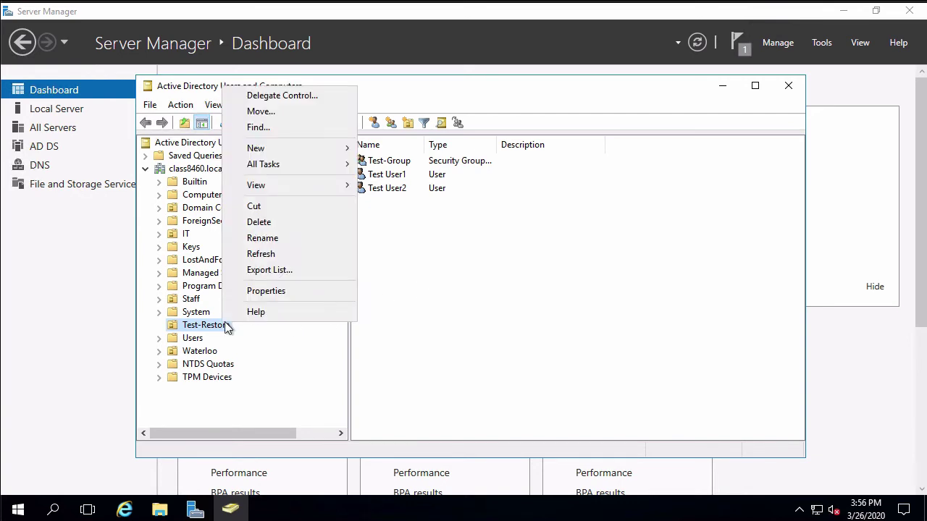
{"action": "left_click", "coordinate": [256, 290]}
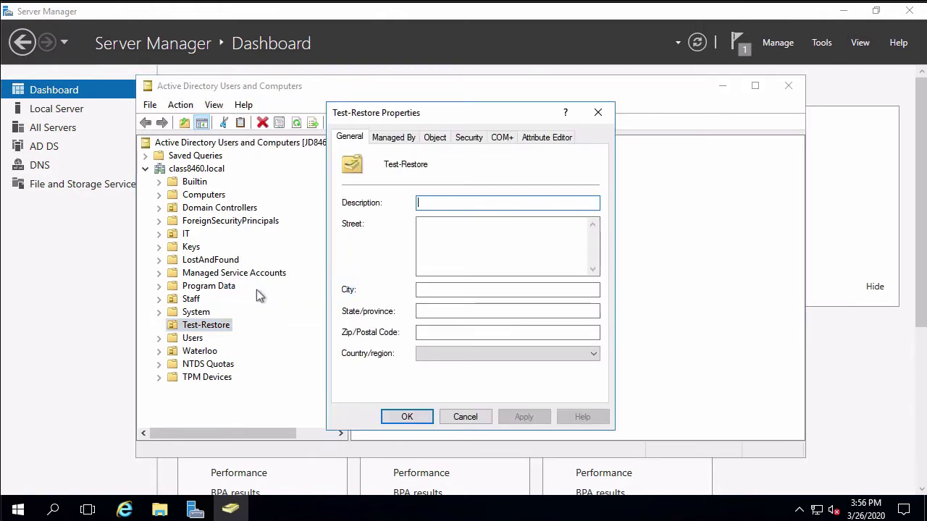
{"action": "left_click", "coordinate": [435, 139]}
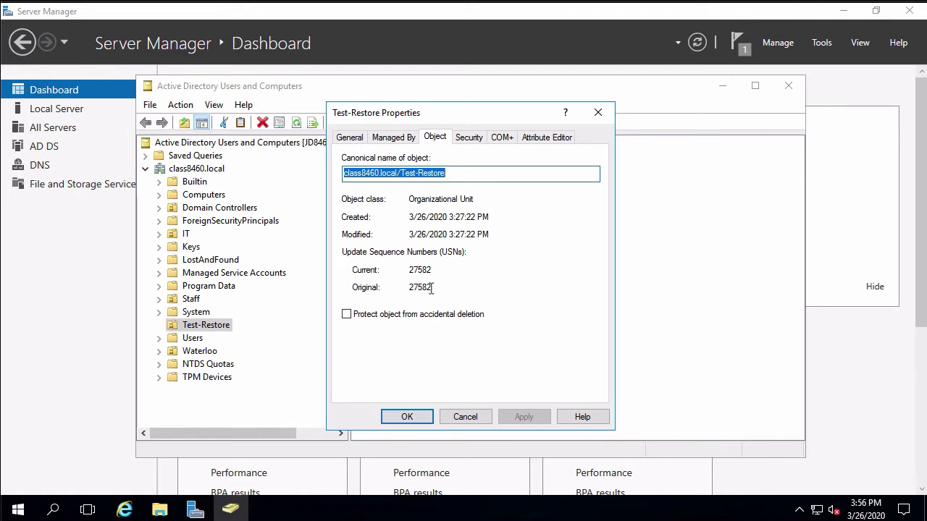
{"action": "left_click_drag", "start_coordinate": [432, 288], "coordinate": [407, 288]}
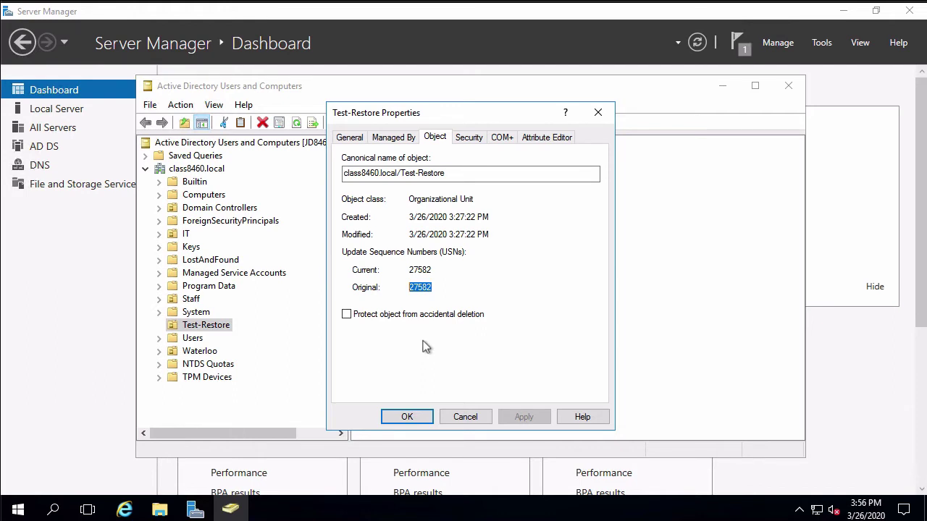
{"action": "left_click", "coordinate": [466, 417]}
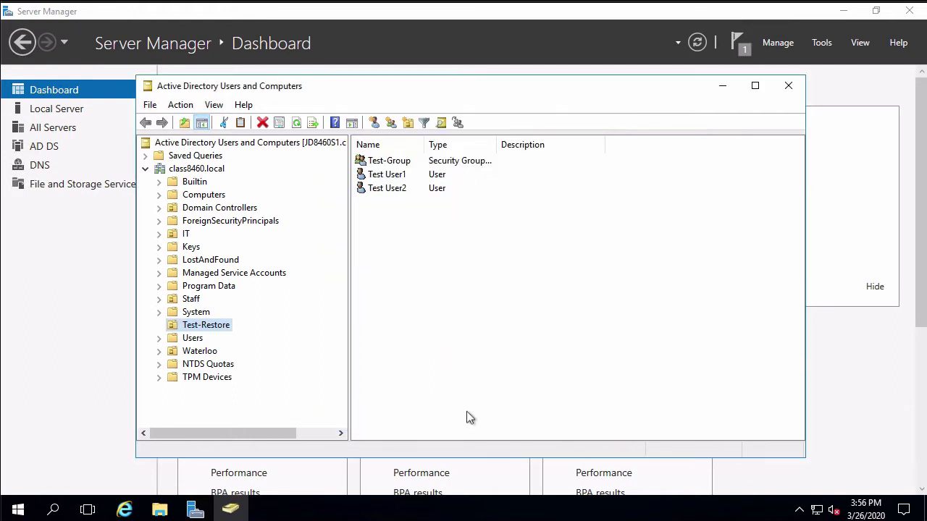
Step: Delete the Test-Restore OU and everything inside it using the Delete Subtree server control
{"action": "right_click", "coordinate": [209, 328]}
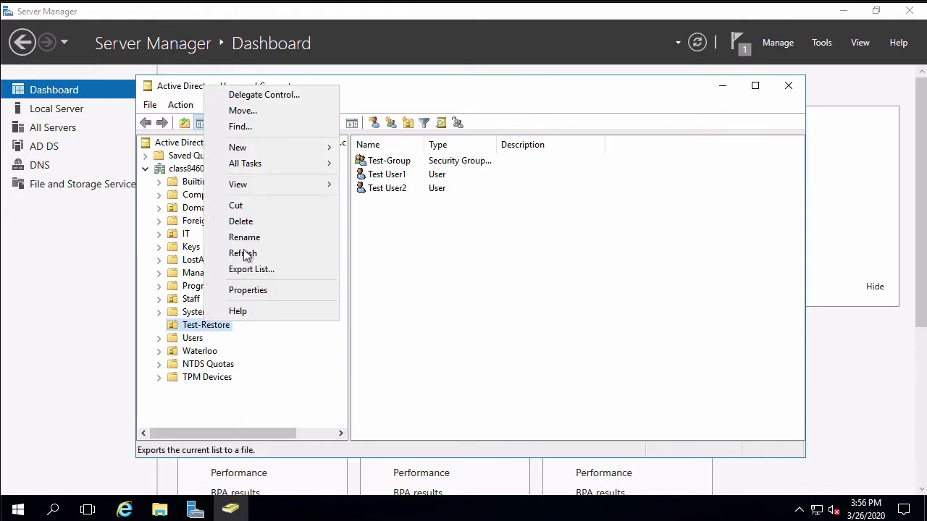
{"action": "left_click", "coordinate": [261, 221]}
{"action": "left_click", "coordinate": [499, 311]}
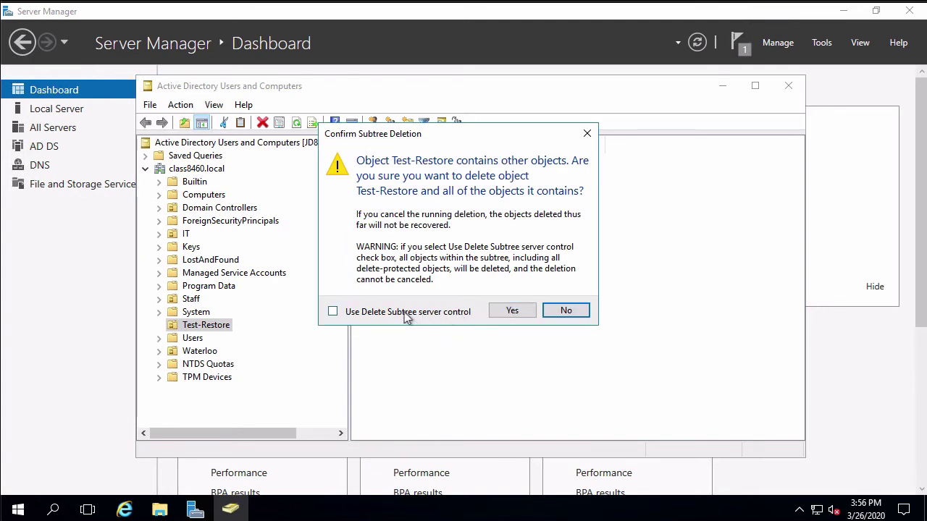
{"action": "left_click", "coordinate": [407, 317]}
{"action": "left_click", "coordinate": [507, 312]}
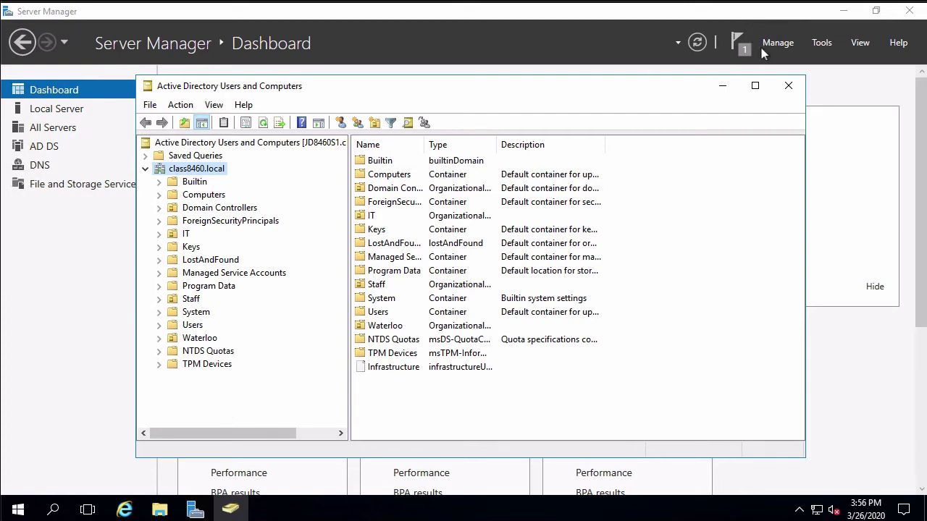
Step: Close Active Directory Users and Computers and bring up the Start menu
{"action": "left_click", "coordinate": [788, 87]}
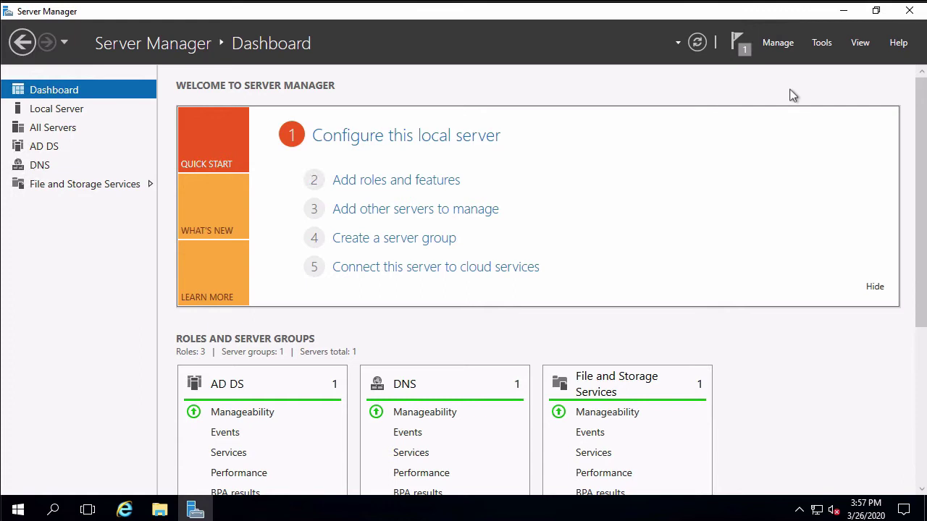
{"action": "left_click", "coordinate": [18, 511]}
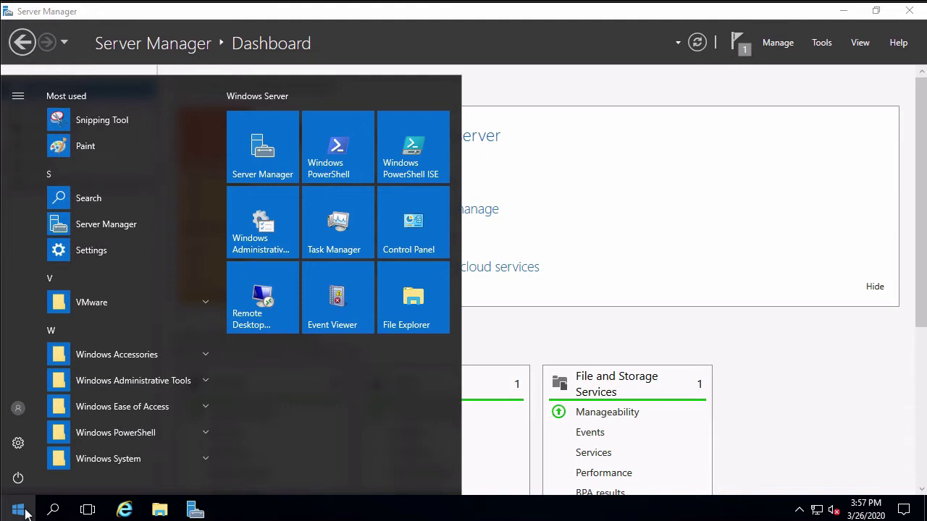
Step: Open Command Prompt with administrator rights
{"action": "type", "text": "cmd"}
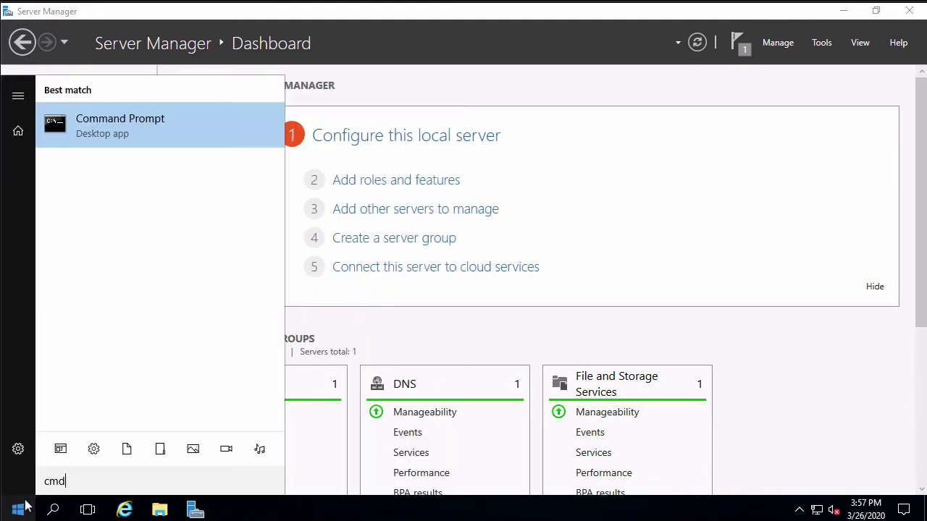
{"action": "right_click", "coordinate": [128, 118]}
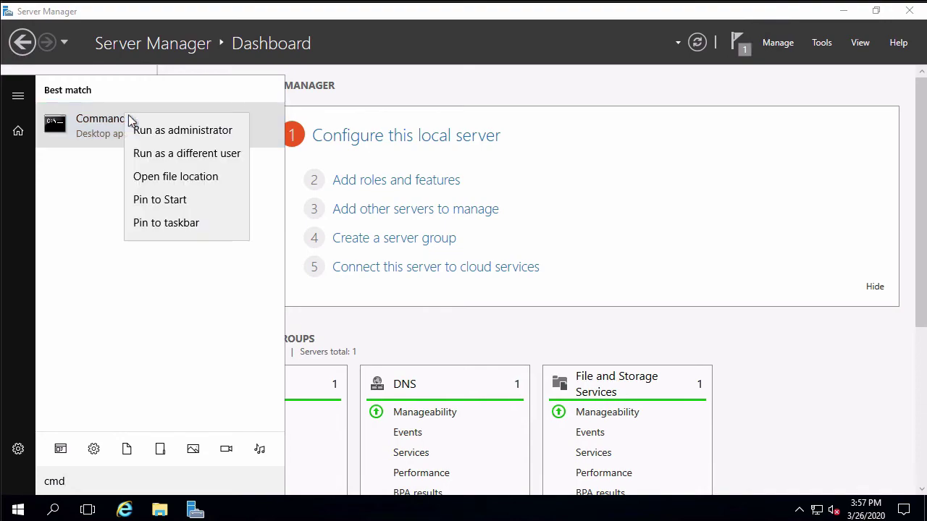
{"action": "left_click", "coordinate": [197, 131]}
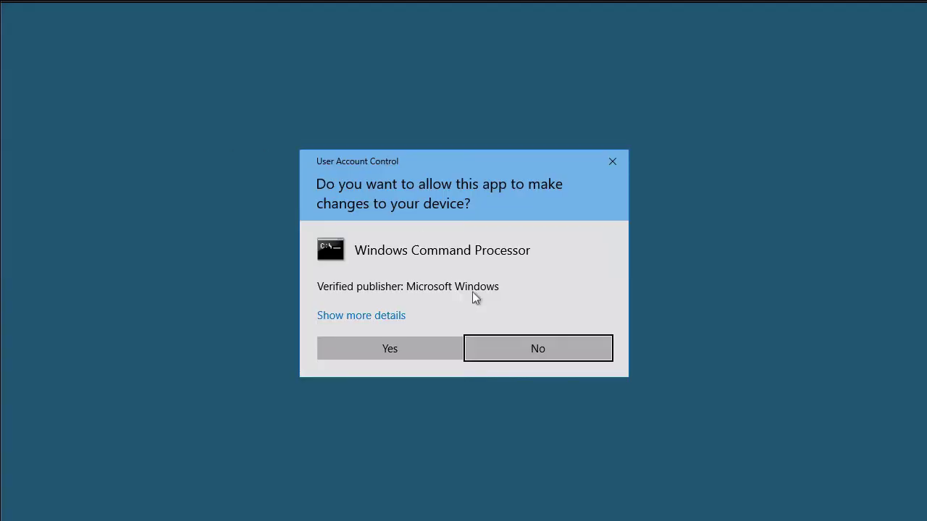
{"action": "left_click", "coordinate": [428, 351]}
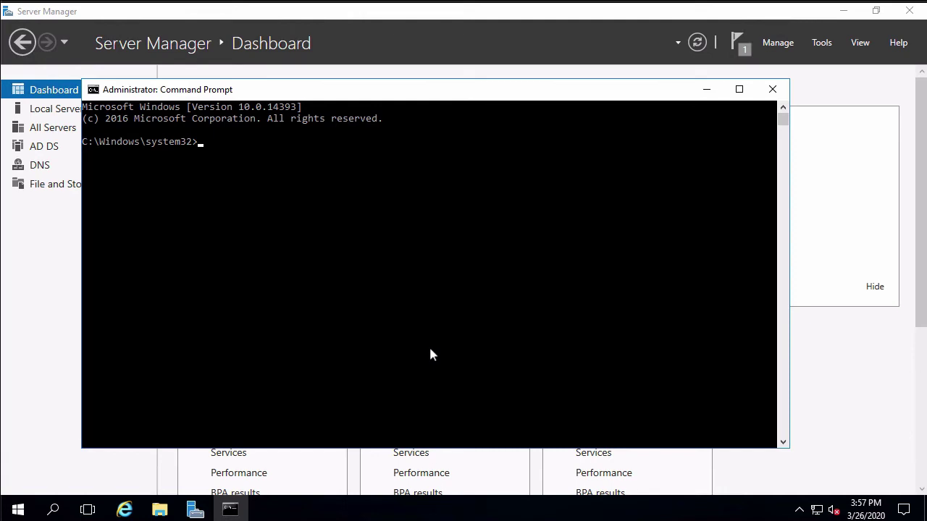
Step: Set the boot to Directory Services Repair Mode with bcdedit /set safeboot dsrepair, then restart with shutdown -r -t 0
{"action": "type", "text": "bcdedit /set safeboot dsrepair"}
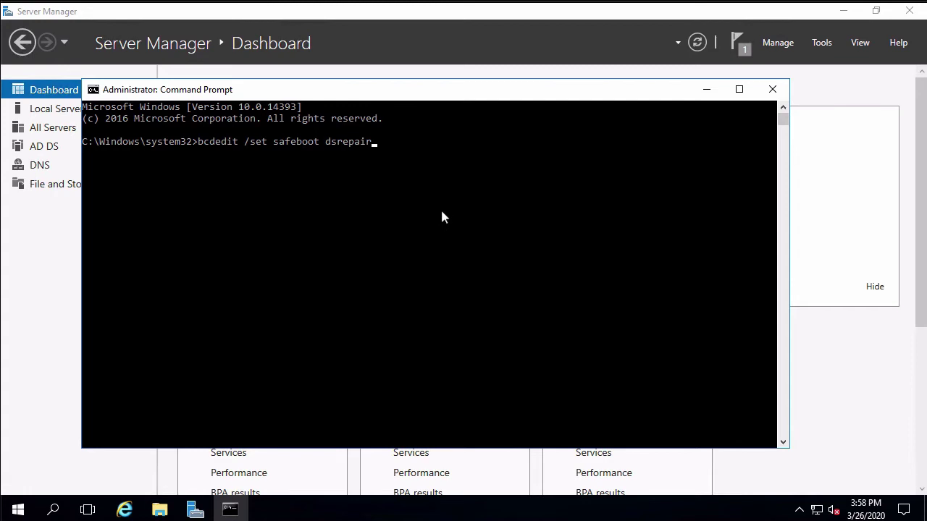
{"action": "key", "text": "Return"}
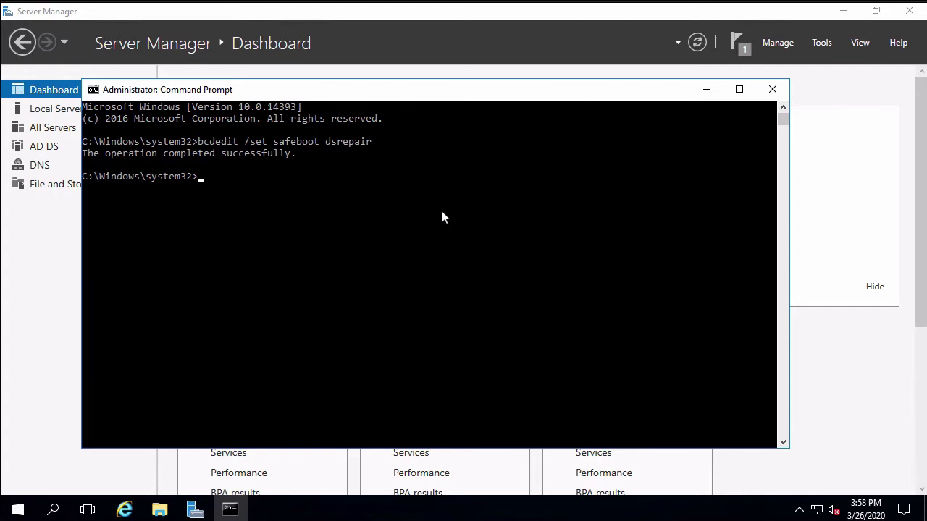
{"action": "type", "text": "shutdown -r -t 0"}
{"action": "key", "text": "Return"}
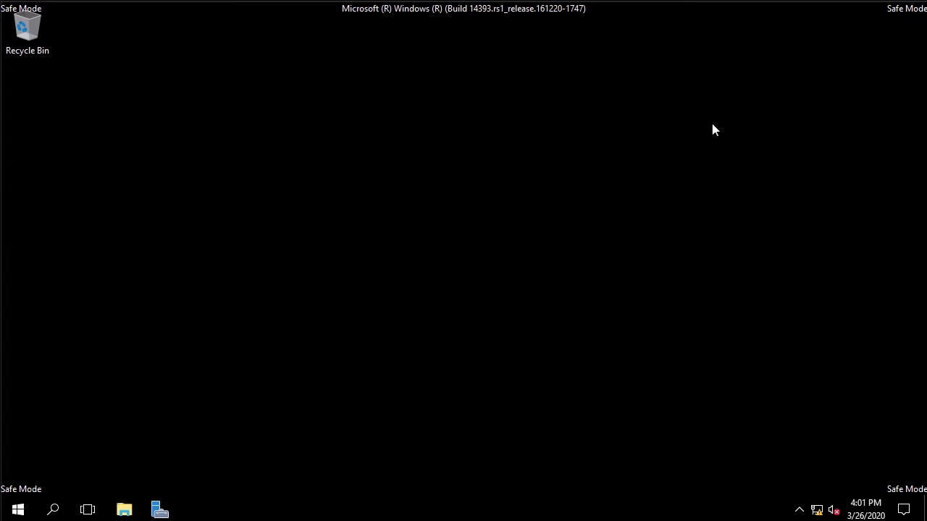
Step: In an elevated Command Prompt, run wbadmin get versions and select version 03/26/2020-19:41
{"action": "left_click", "coordinate": [19, 510]}
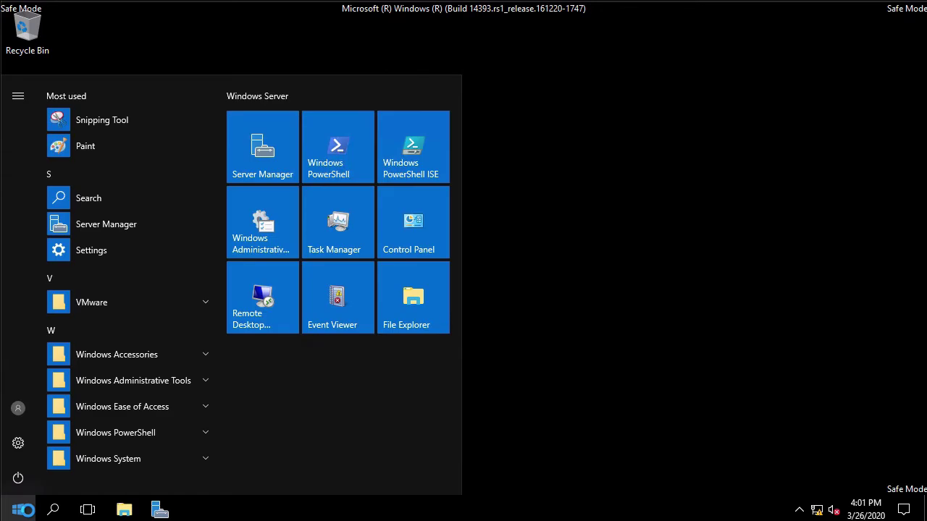
{"action": "type", "text": "cmd"}
{"action": "key", "text": "Return"}
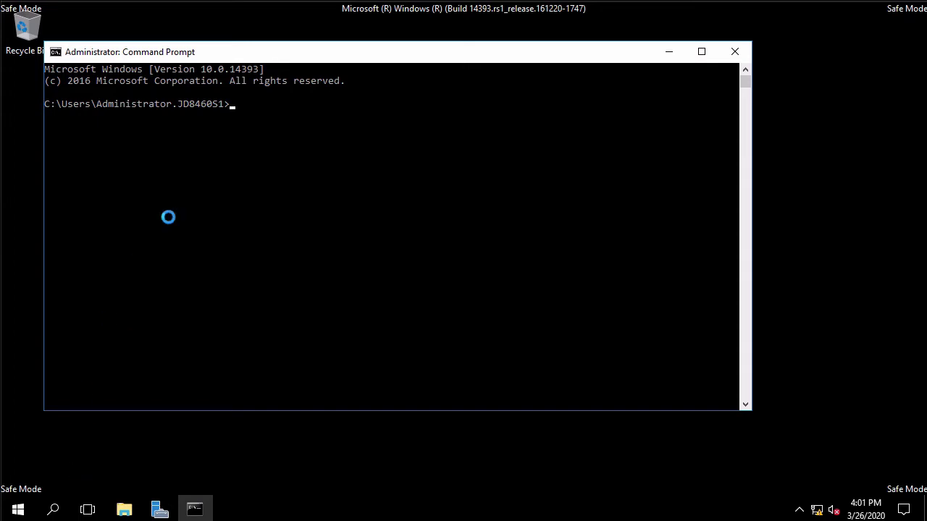
{"action": "left_click_drag", "start_coordinate": [393, 50], "coordinate": [442, 79]}
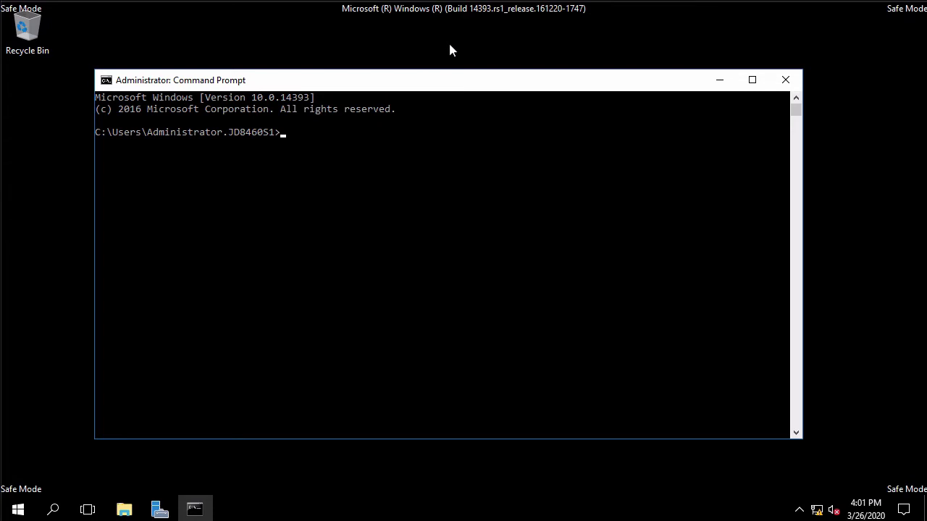
{"action": "type", "text": "wbadmin get versions"}
{"action": "key", "text": "Return"}
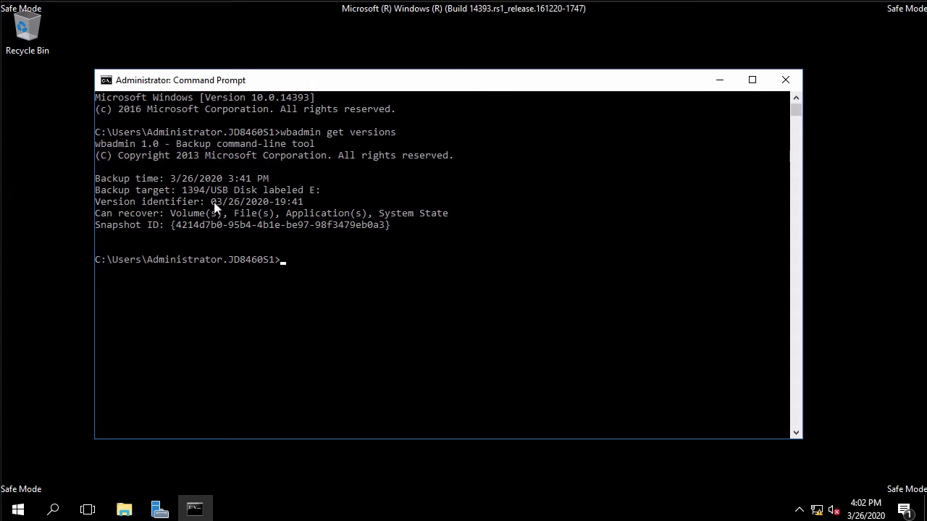
{"action": "left_click_drag", "start_coordinate": [213, 205], "coordinate": [304, 208]}
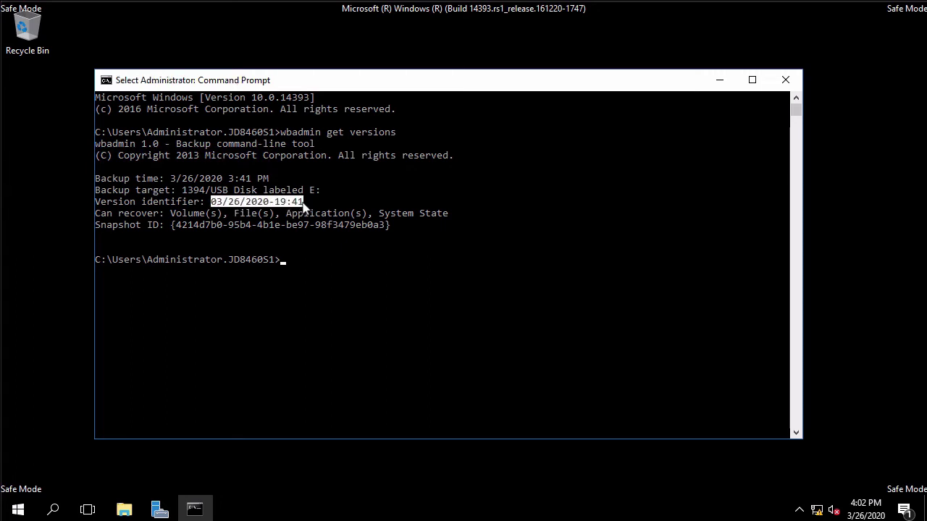
Step: Run wbadmin start systemstaterecovery -version:03/26/2020-19:41 and answer Y to both prompts
{"action": "left_click", "coordinate": [401, 296]}
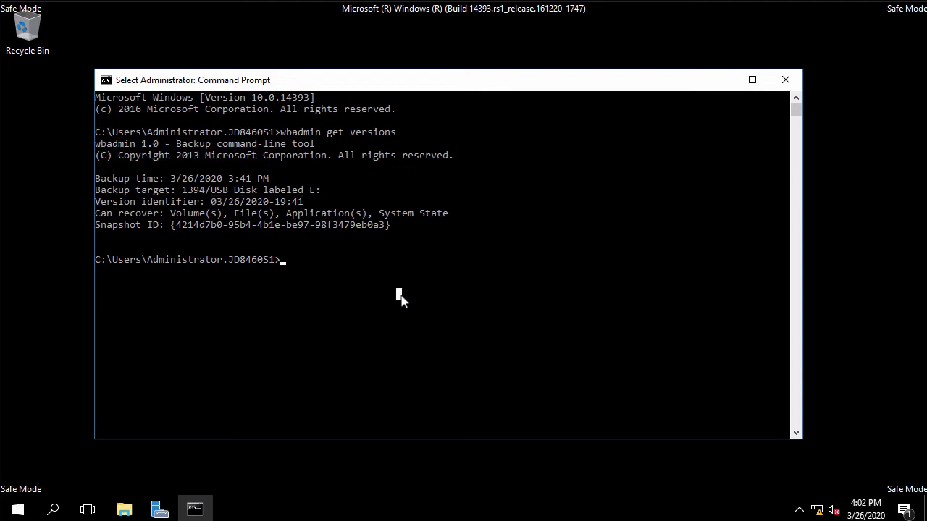
{"action": "type", "text": "wbadmin start systemstaterecovery -version 03/26/2020-"}
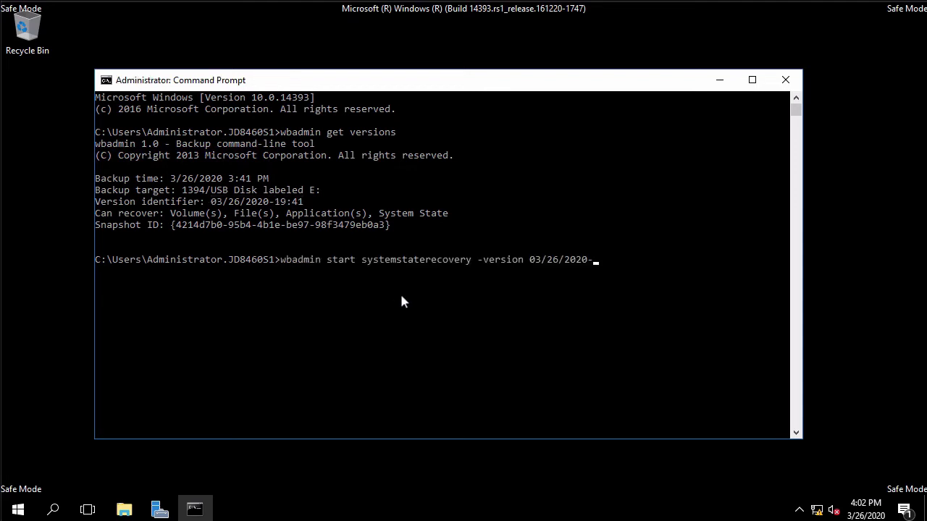
{"action": "type", "text": "19"}
{"action": "type", "text": ":42"}
{"action": "key", "text": "BackSpace"}
{"action": "type", "text": "1"}
{"action": "key", "text": "Left"}
{"action": "key", "text": "Left"}
{"action": "key", "text": "Left"}
{"action": "key", "text": "Left"}
{"action": "key", "text": "Left"}
{"action": "key", "text": "Left"}
{"action": "key", "text": "Left"}
{"action": "key", "text": "Left"}
{"action": "key", "text": "Left"}
{"action": "key", "text": "Left"}
{"action": "key", "text": "Left"}
{"action": "key", "text": "Left"}
{"action": "key", "text": "Left"}
{"action": "key", "text": "Left"}
{"action": "key", "text": "Left"}
{"action": "key", "text": "Left"}
{"action": "key", "text": "BackSpace"}
{"action": "type", "text": ":"}
{"action": "key", "text": "Return"}
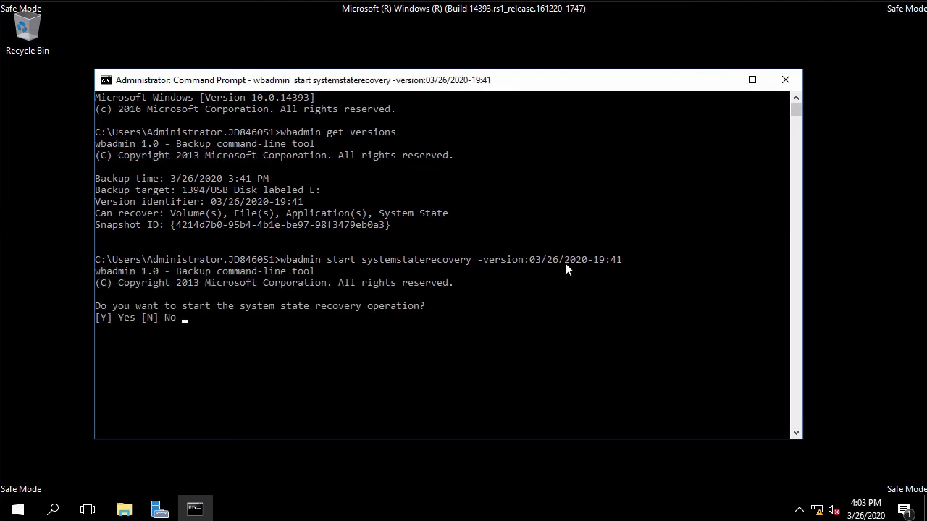
{"action": "type", "text": "y"}
{"action": "key", "text": "Return"}
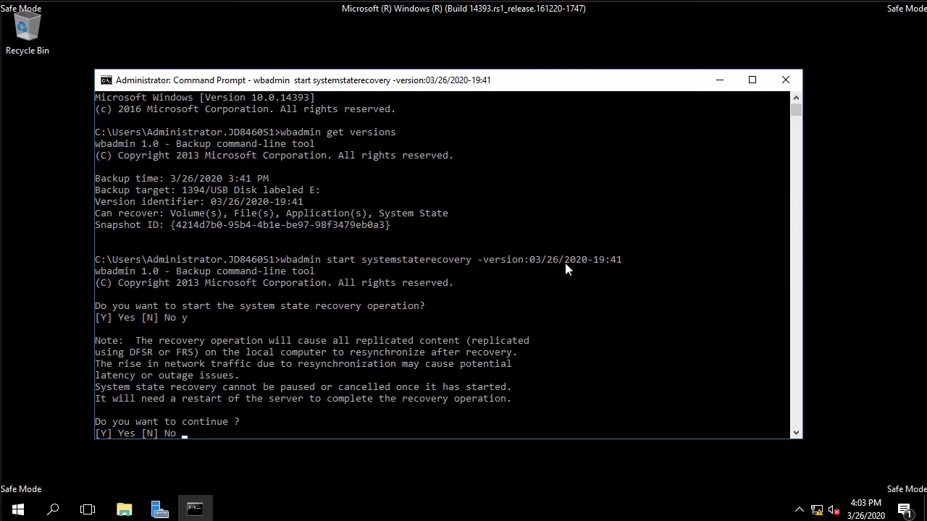
{"action": "type", "text": "y"}
{"action": "key", "text": "Return"}
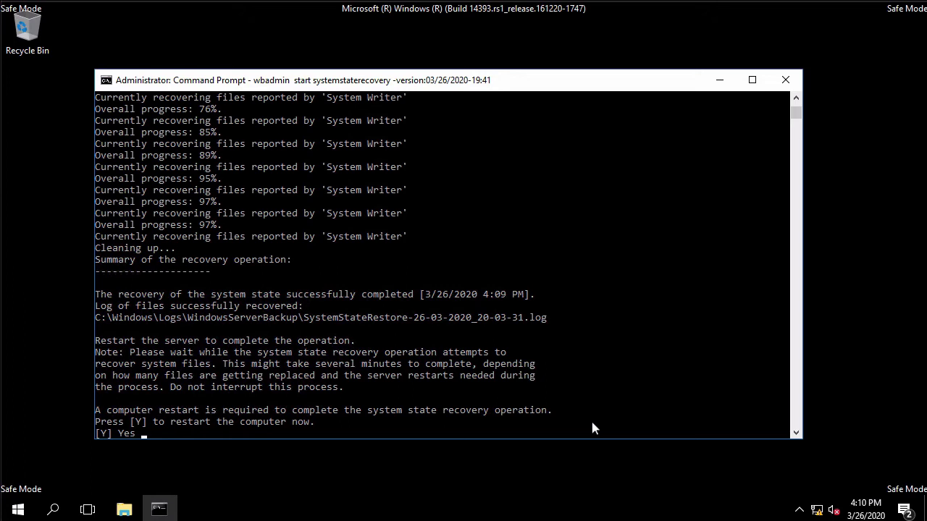
Step: Cancel the restart with Ctrl+C, then start ntdsutil and activate instance ntds
{"action": "key", "text": "ctrl+c"}
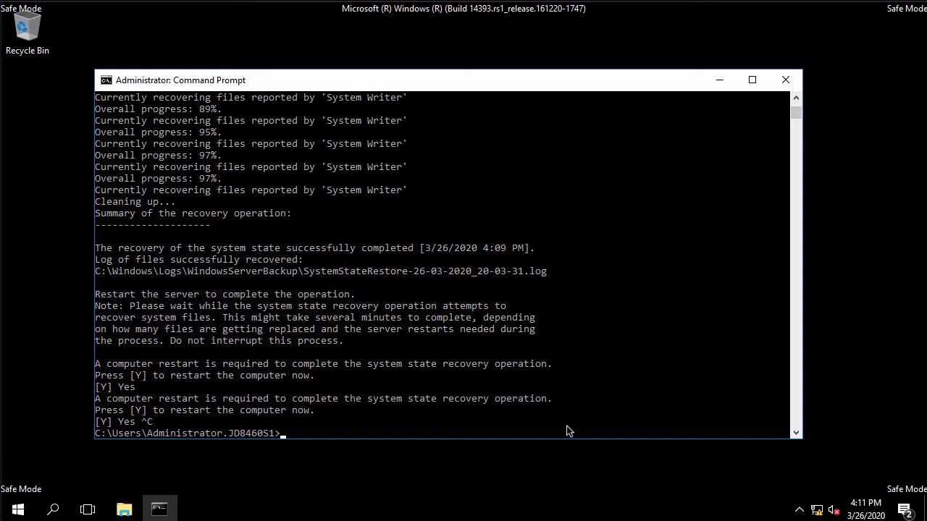
{"action": "type", "text": "ntdsutil"}
{"action": "key", "text": "Return"}
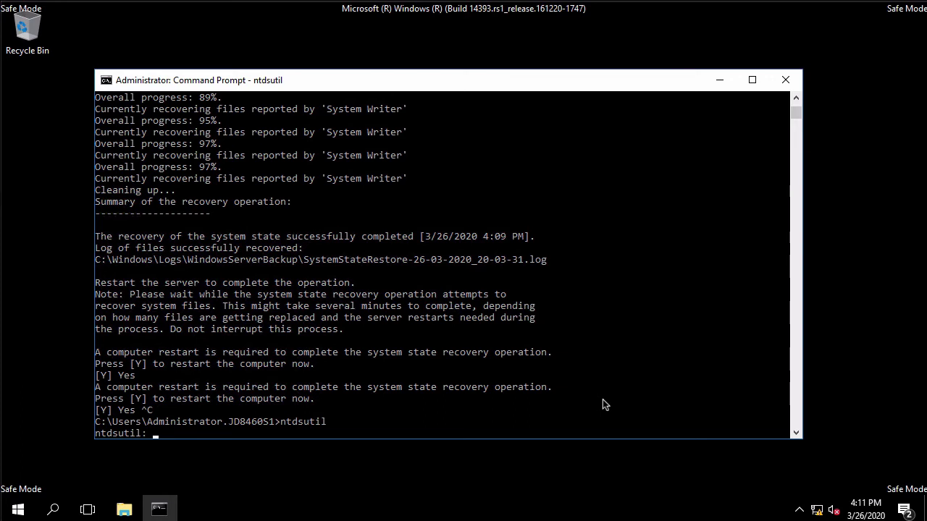
{"action": "type", "text": "activate instance ntds"}
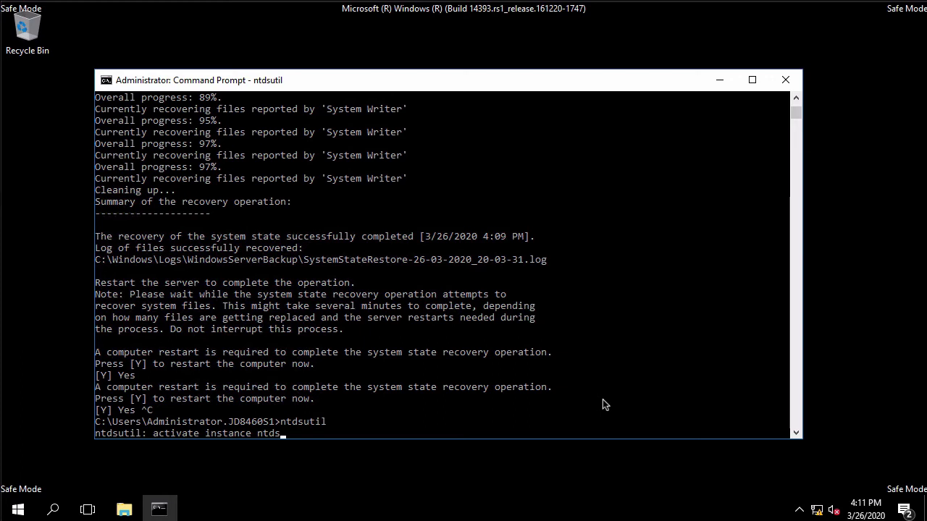
{"action": "key", "text": "Return"}
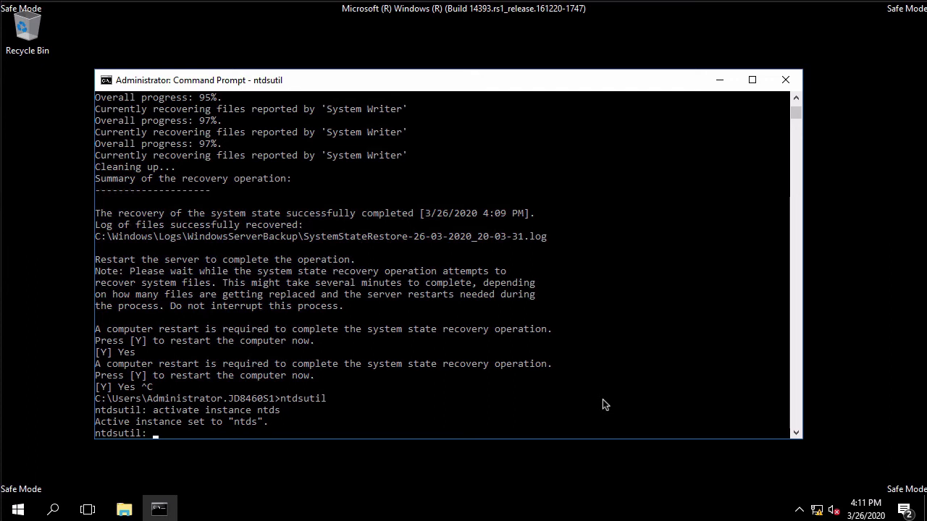
Step: Enter authoritative restore and type restore subtree ou=Test-Restore,dc=class8460,dc=local
{"action": "type", "text": "authoritative restore"}
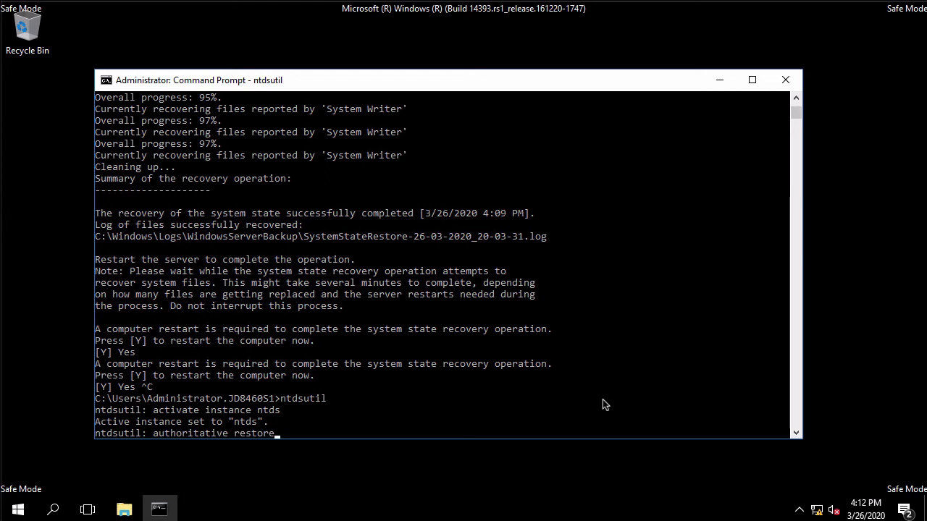
{"action": "key", "text": "Return"}
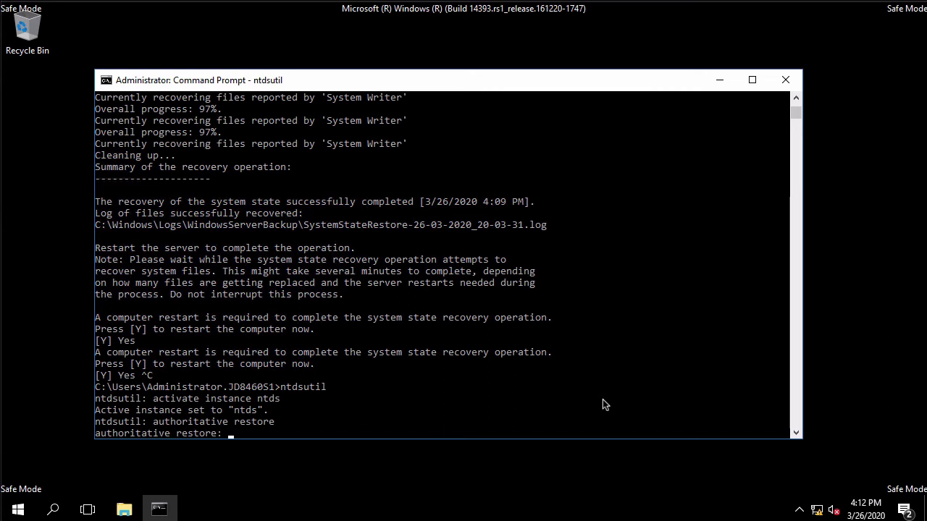
{"action": "type", "text": "restore subtree ou=Test-Restore,dc=class8460,dc=local"}
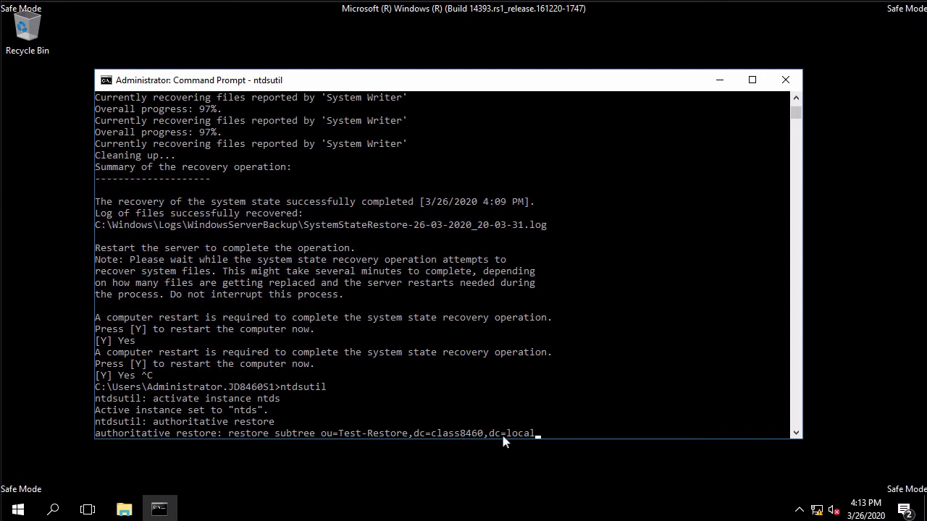
Step: Execute the Test-Restore subtree restore and confirm it, updating 8 records
{"action": "left_click", "coordinate": [641, 397]}
{"action": "key", "text": "Return"}
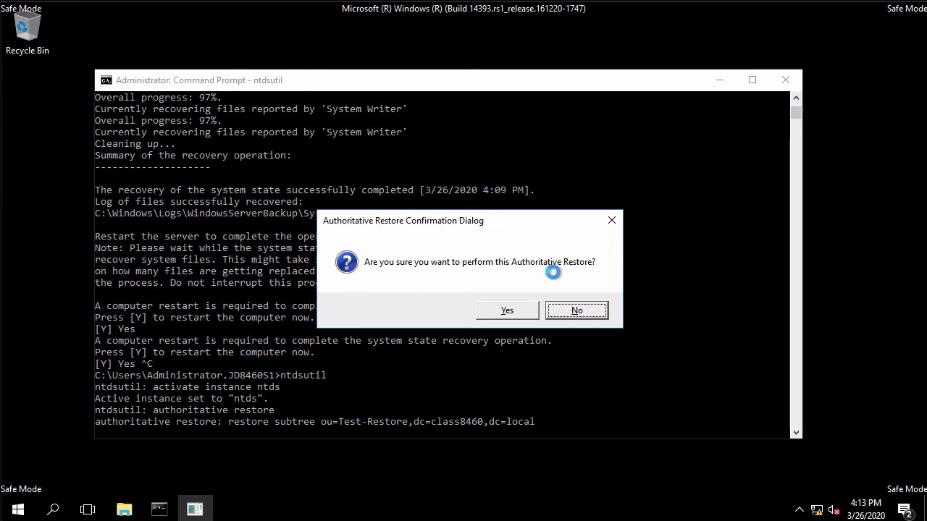
{"action": "left_click", "coordinate": [507, 310]}
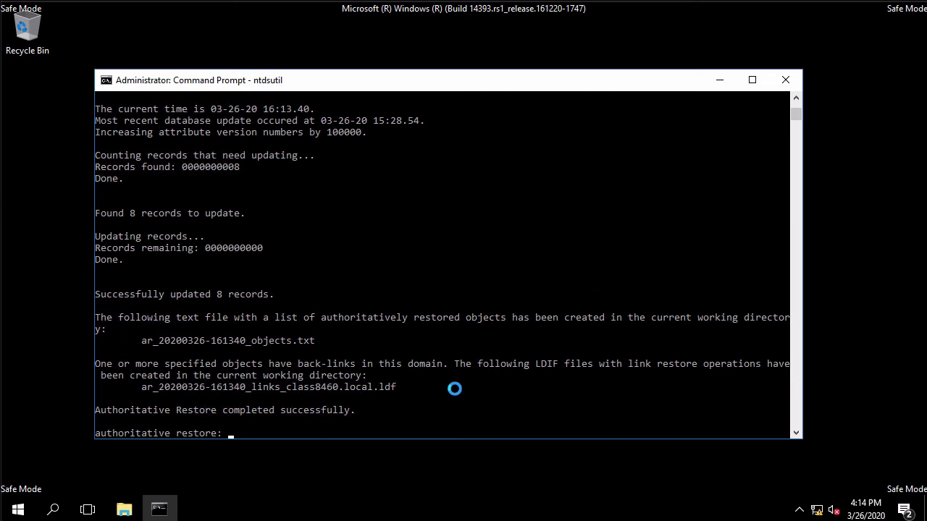
Step: Quit authoritative restore mode and exit ntdsutil
{"action": "type", "text": "q"}
{"action": "key", "text": "Return"}
{"action": "type", "text": "q"}
{"action": "key", "text": "Return"}
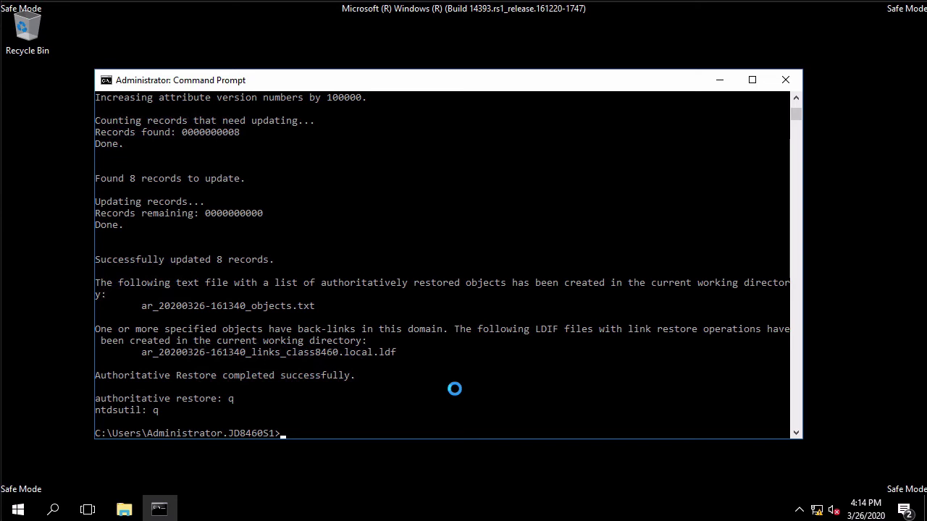
Step: Remove the safeboot boot setting with 'bcdedit /deletevalue safeboot' and enter 'shutdown -r -t 0'
{"action": "type", "text": "bcdedit /deletevalue safeboot"}
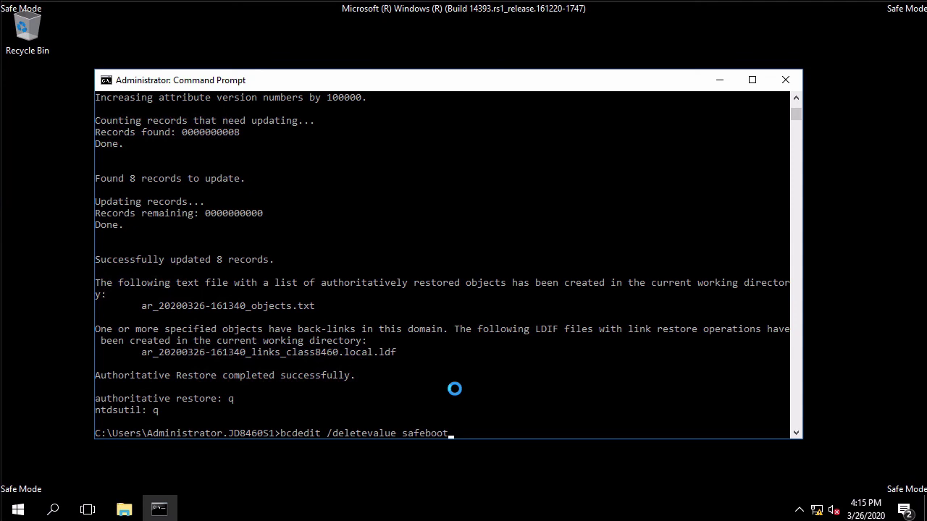
{"action": "key", "text": "Return"}
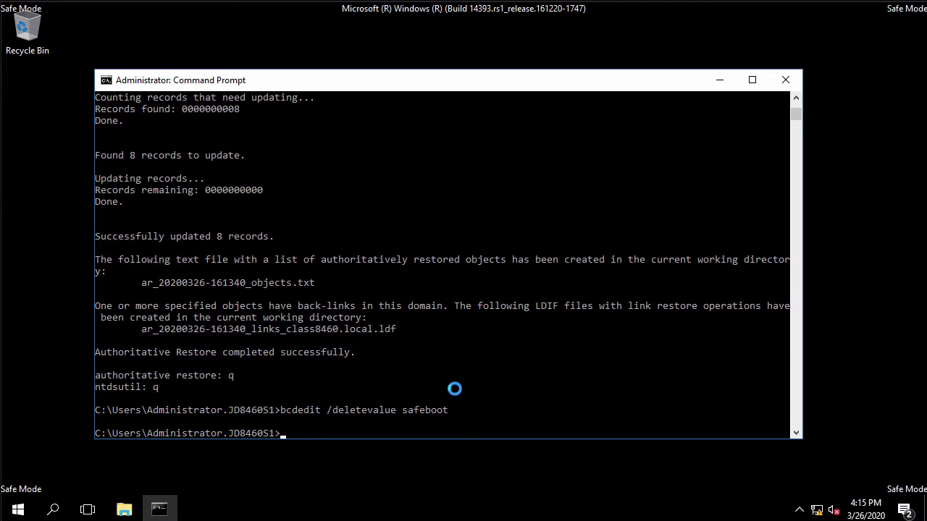
{"action": "type", "text": "shutdown -r -t 0"}
Step: Restart the server, dismiss the recovery-completed message, and launch Active Directory Users and Computers
{"action": "key", "text": "Return"}
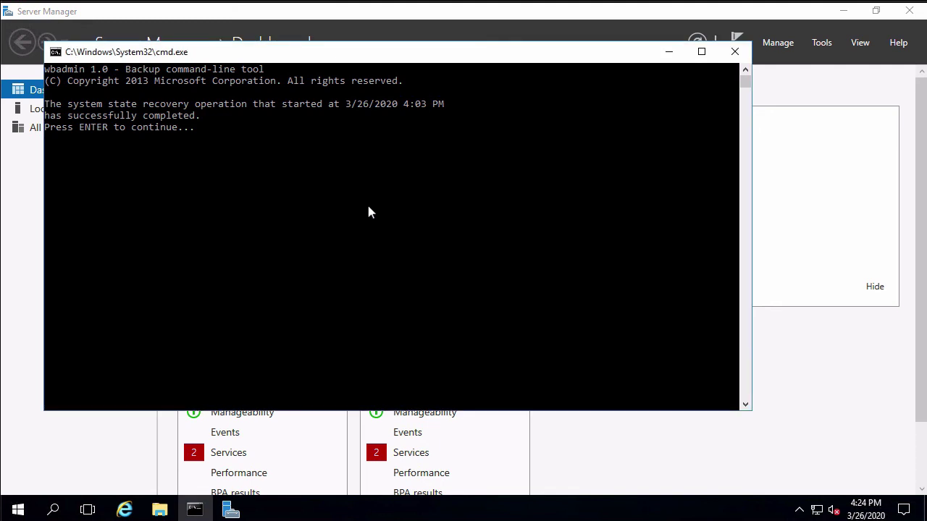
{"action": "key", "text": "Return"}
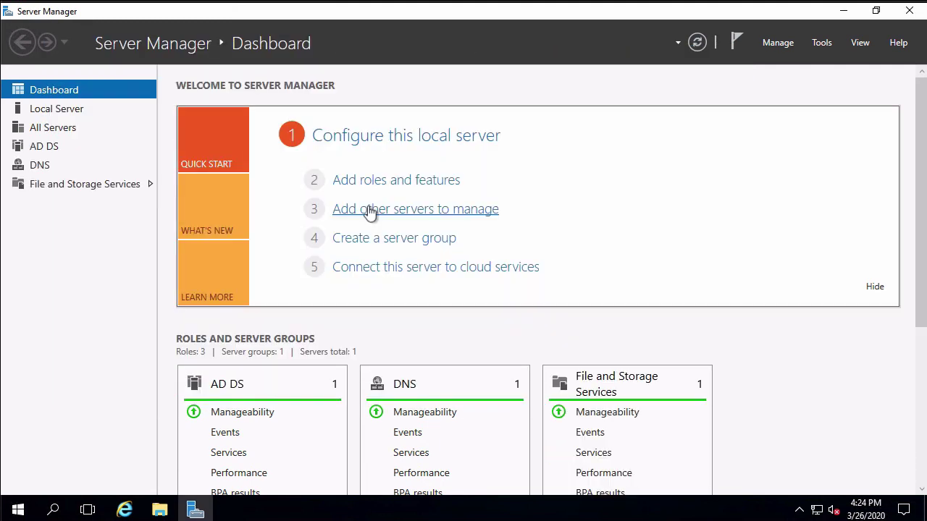
{"action": "left_click", "coordinate": [822, 43]}
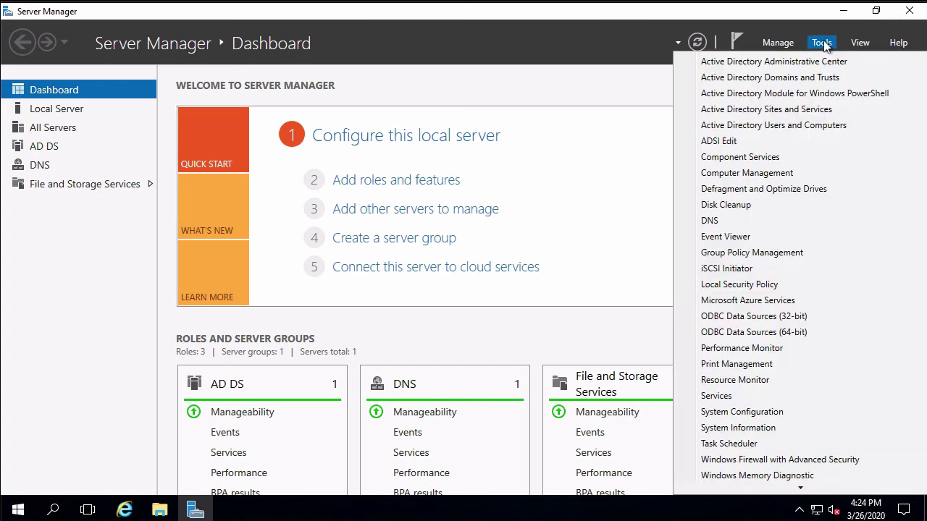
{"action": "left_click", "coordinate": [792, 124]}
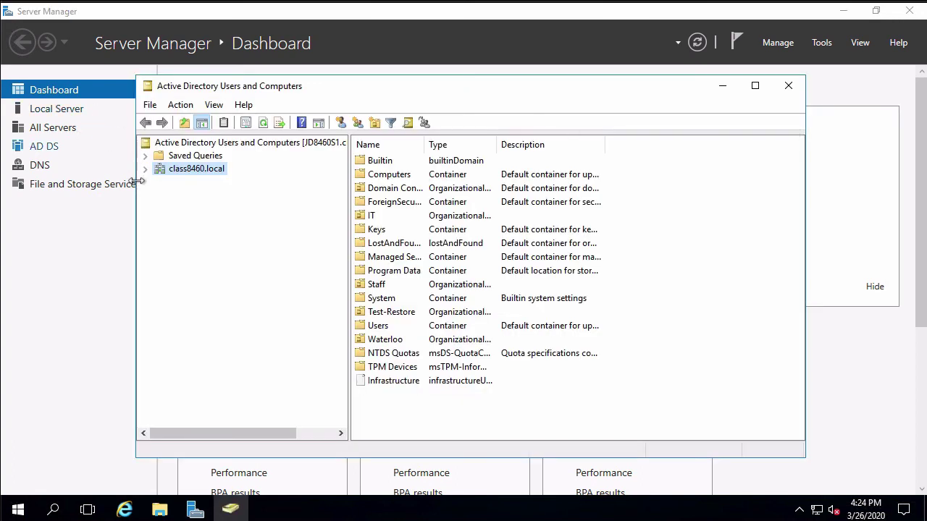
Step: Expand class8460.local and view the restored Test-Restore OU's contents and properties
{"action": "left_click", "coordinate": [146, 169]}
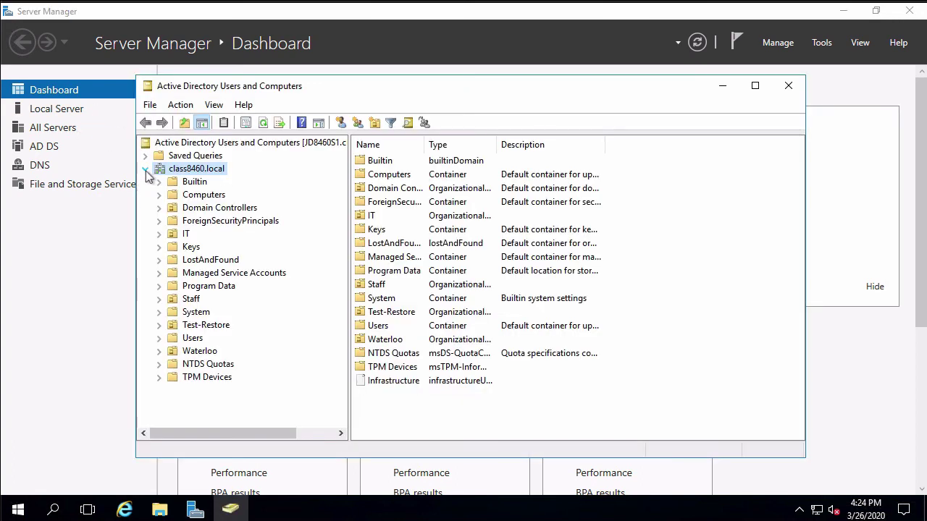
{"action": "left_click", "coordinate": [178, 330]}
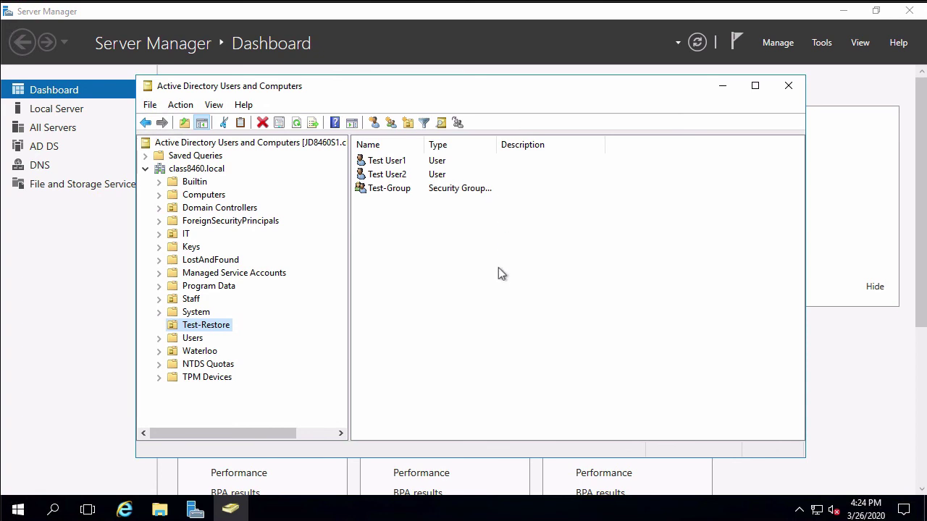
{"action": "right_click", "coordinate": [217, 327]}
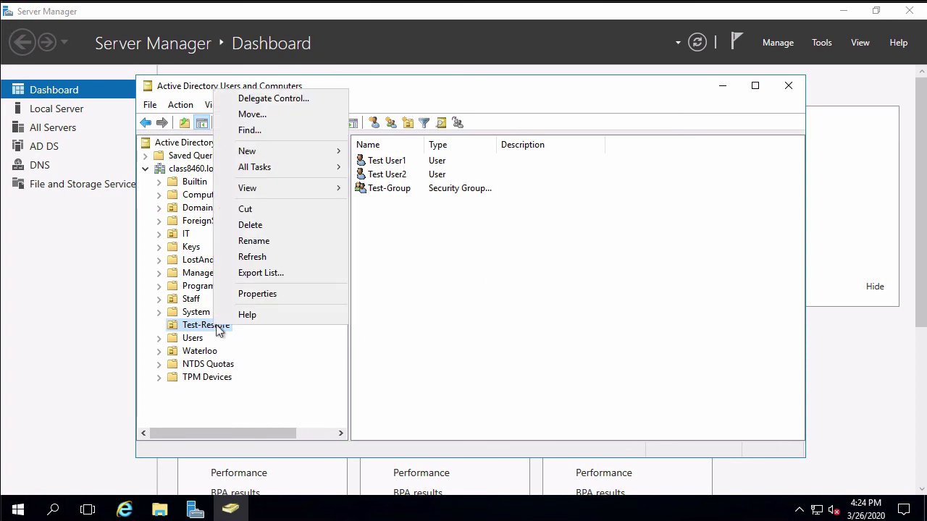
{"action": "left_click", "coordinate": [262, 293]}
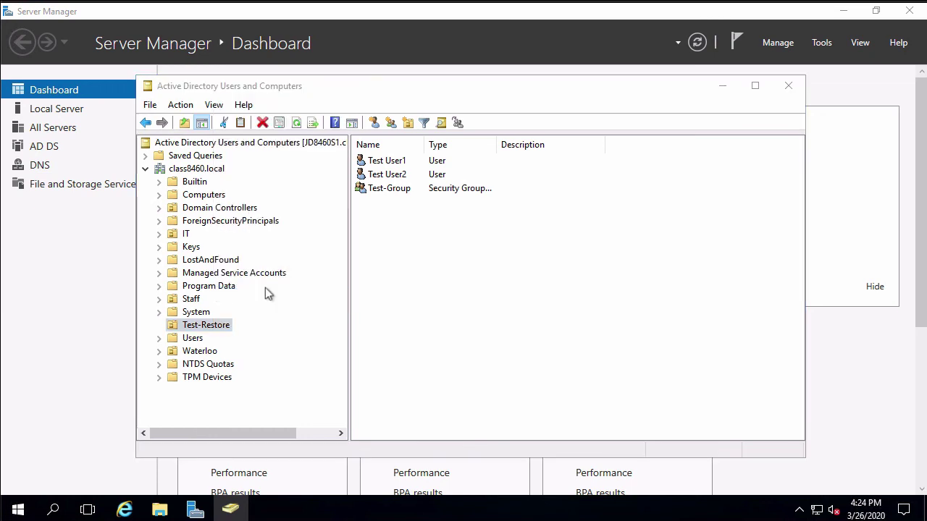
{"action": "left_click", "coordinate": [443, 140]}
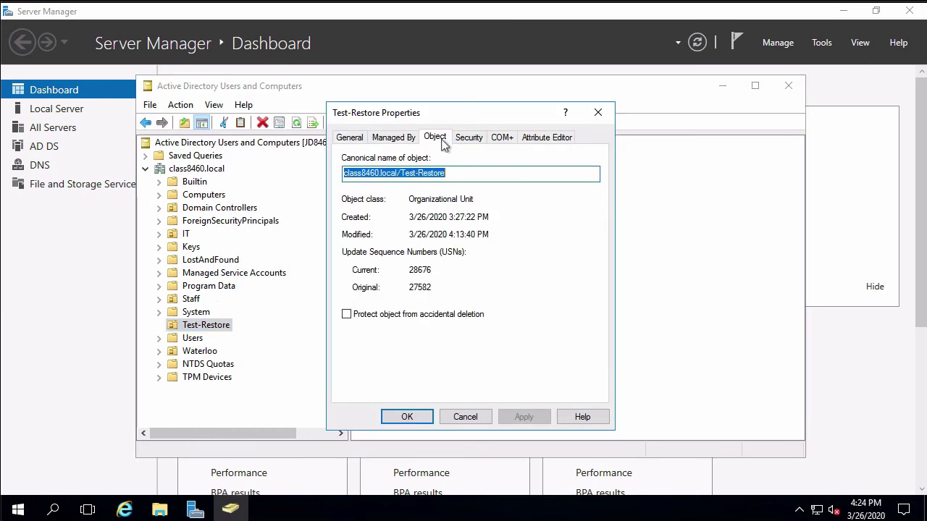